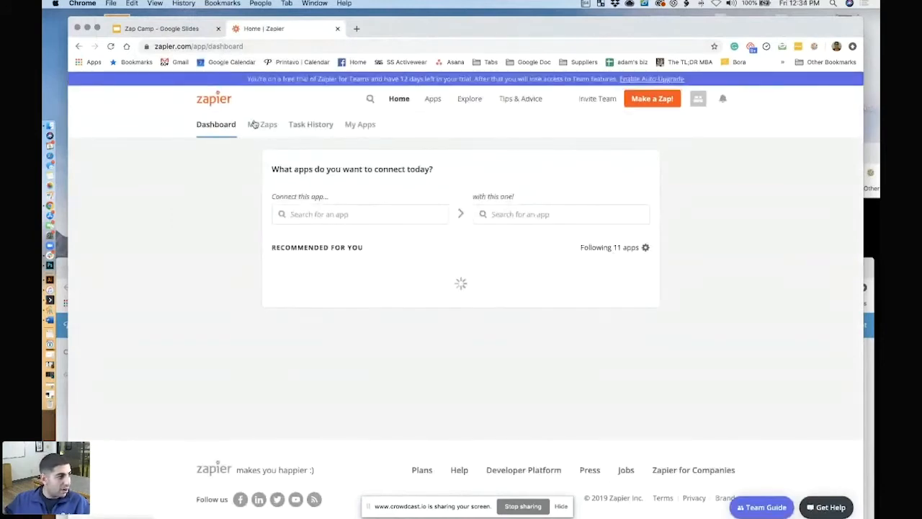
- Open the unnamed, switched-off Printavo-to-Gmail zap from the list of existing zaps
left_click(246, 129)
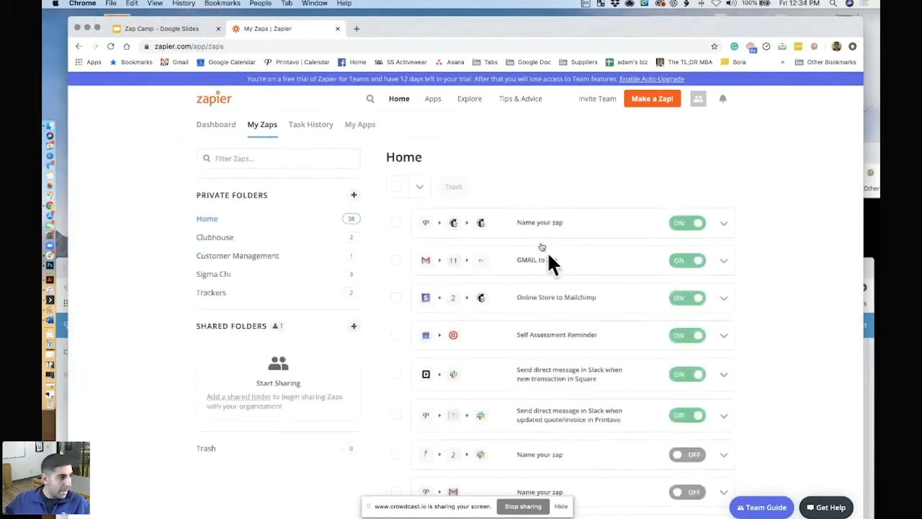
scroll(551, 328, "down", 5)
scroll(550, 328, "down", 3)
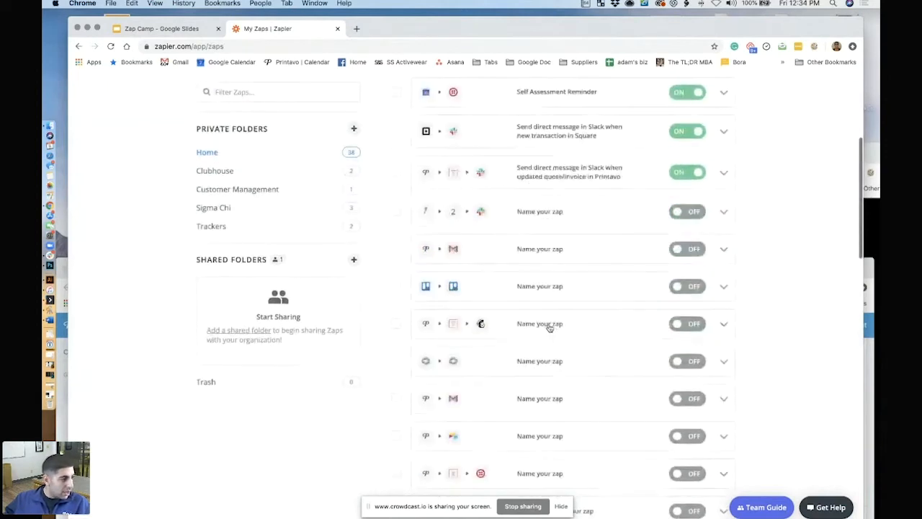
scroll(504, 252, "up", 1)
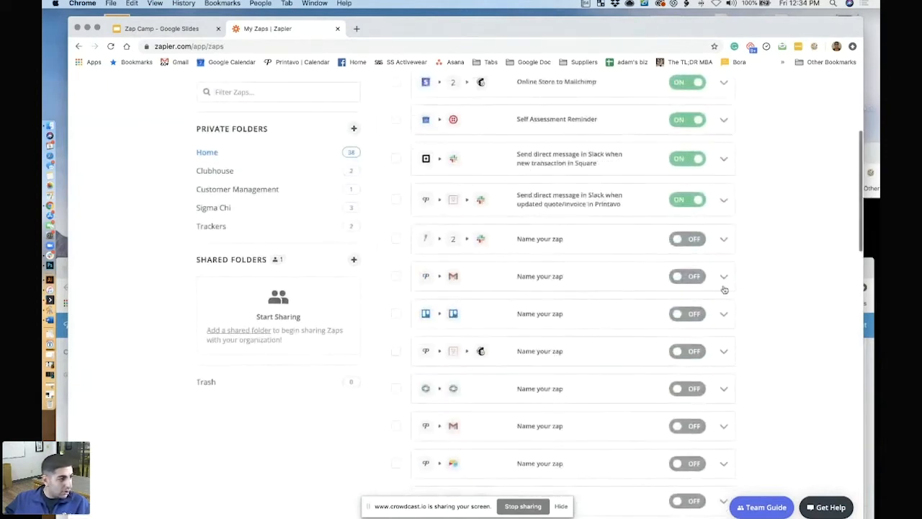
left_click(559, 280)
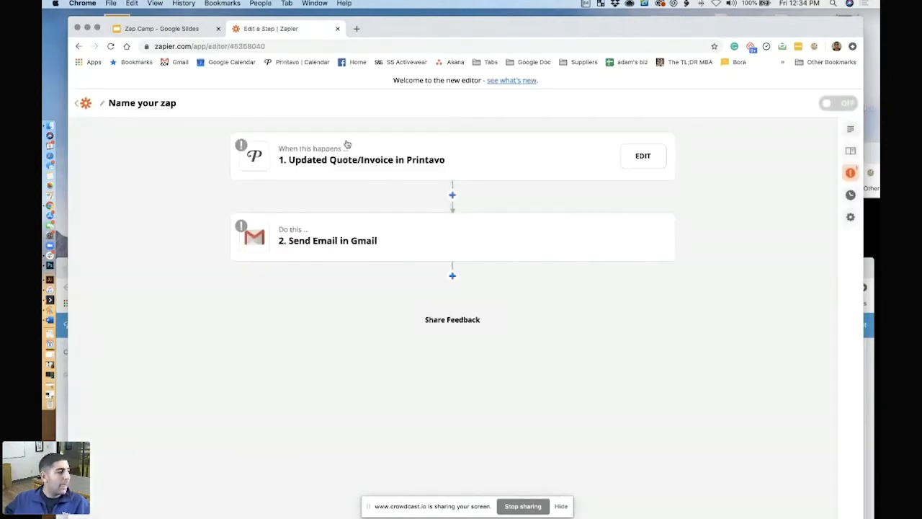
- Set the Updated Quote/Invoice trigger to the campus.ink Printavo account and proceed through its sample data to the Gmail action
left_click(382, 161)
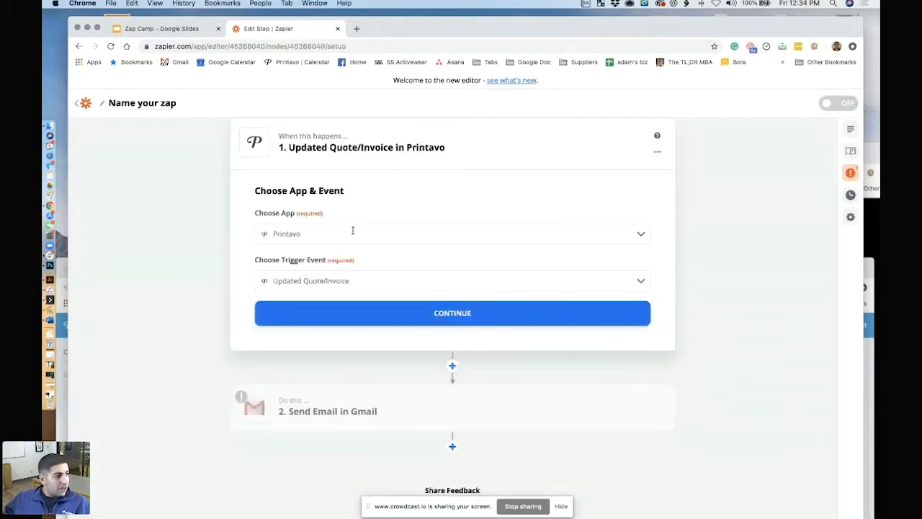
left_click(359, 306)
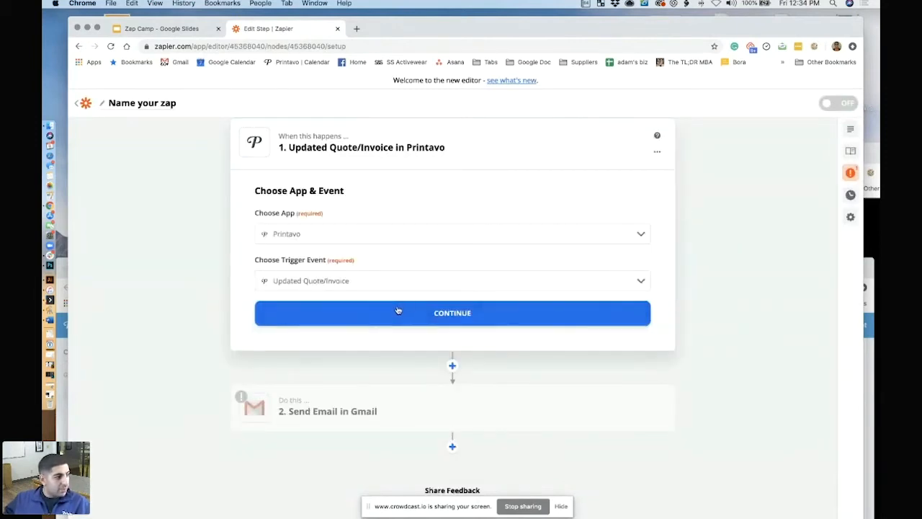
left_click(342, 264)
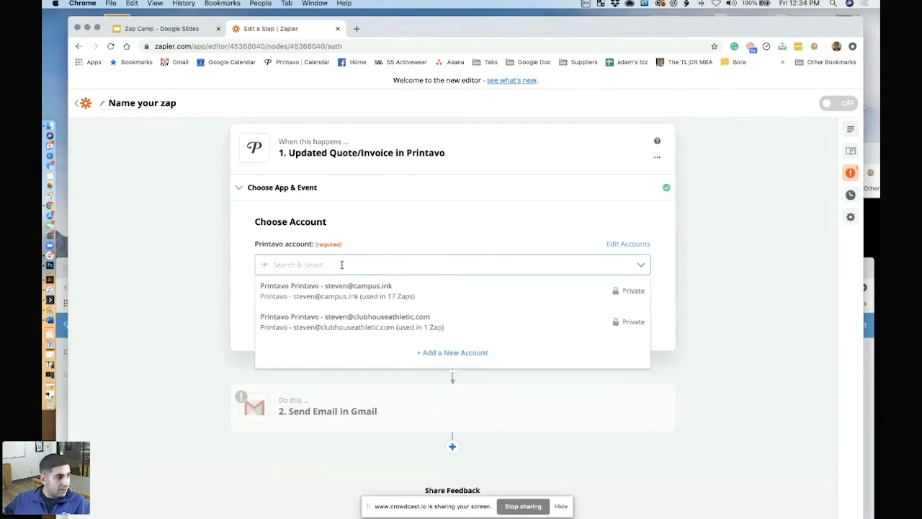
left_click(339, 295)
left_click(395, 313)
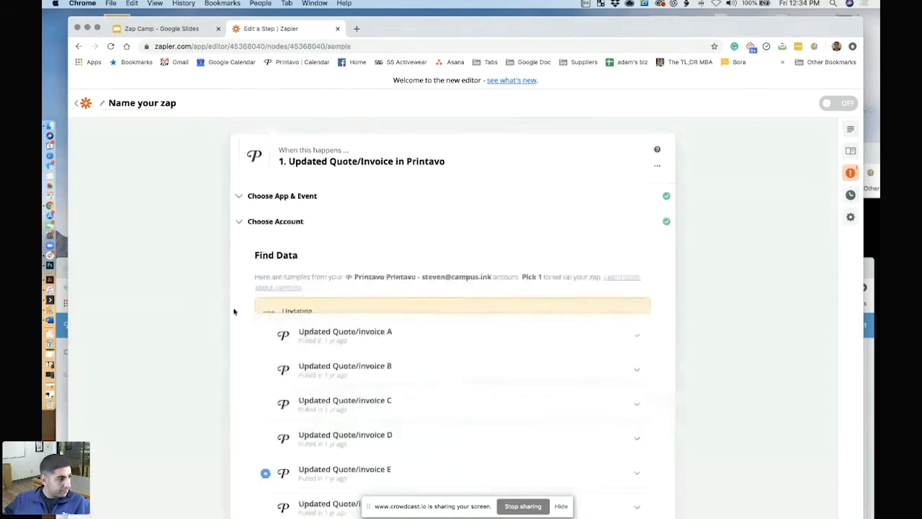
left_click(522, 273)
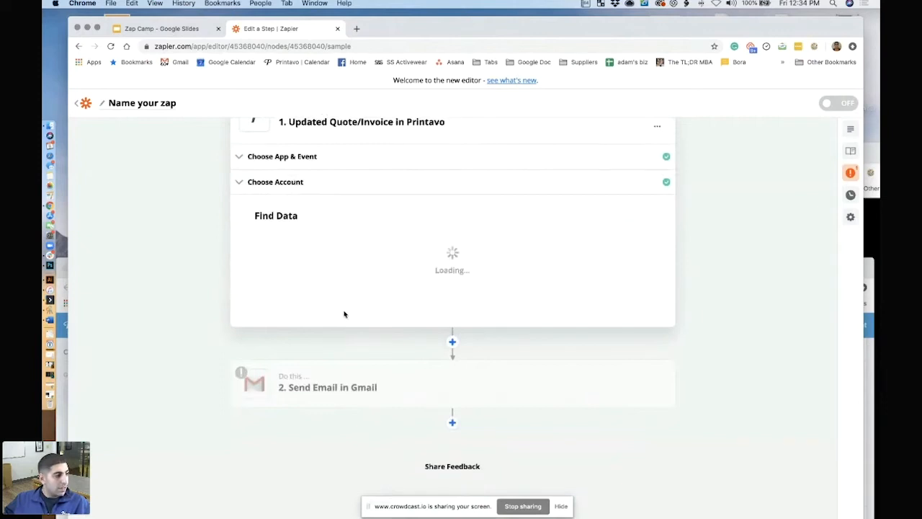
scroll(450, 393, "down", 1)
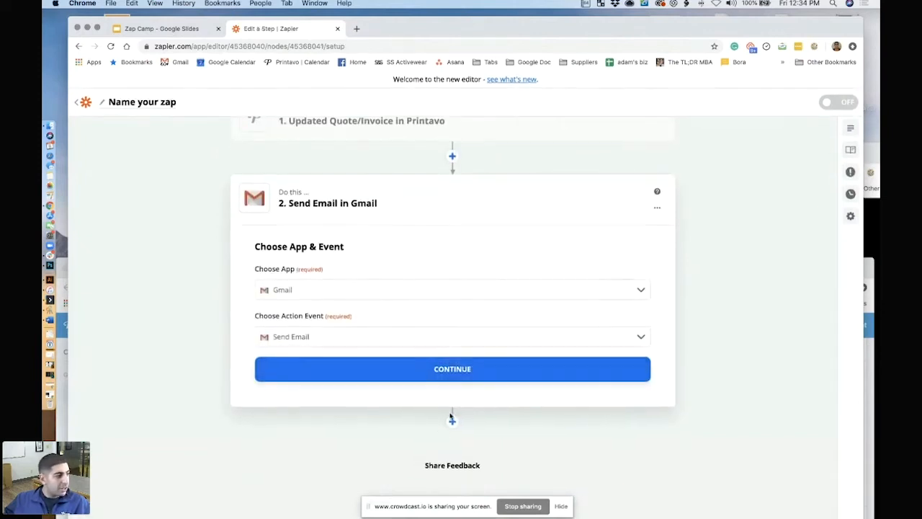
- Add a Filter step between the Printavo trigger and the Gmail action
scroll(421, 223, "up", 2)
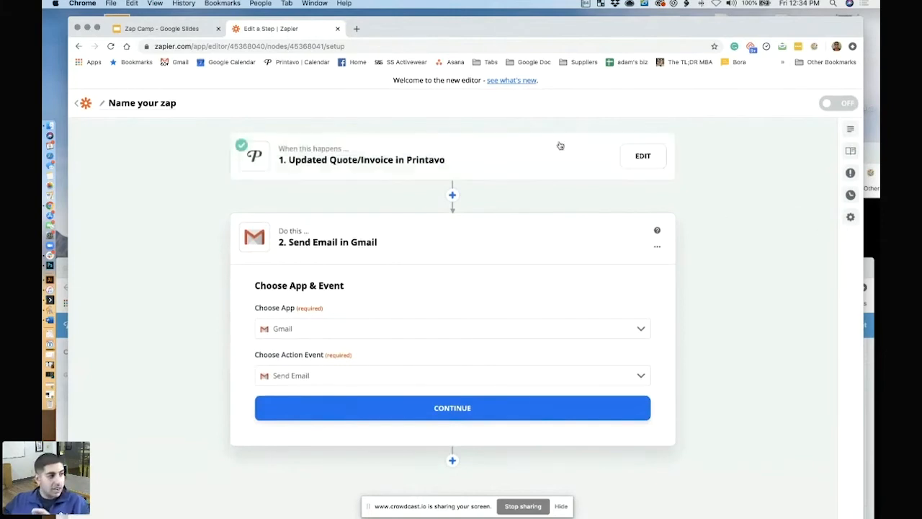
left_click(452, 195)
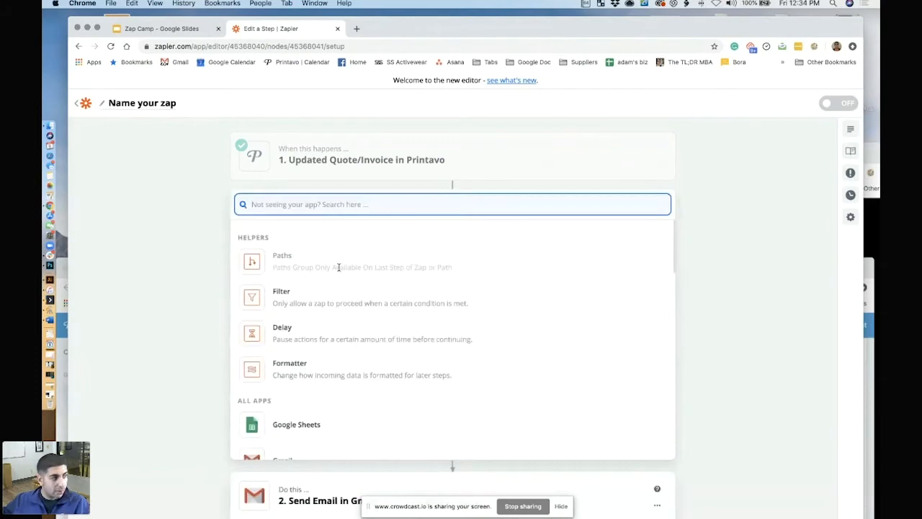
left_click(291, 304)
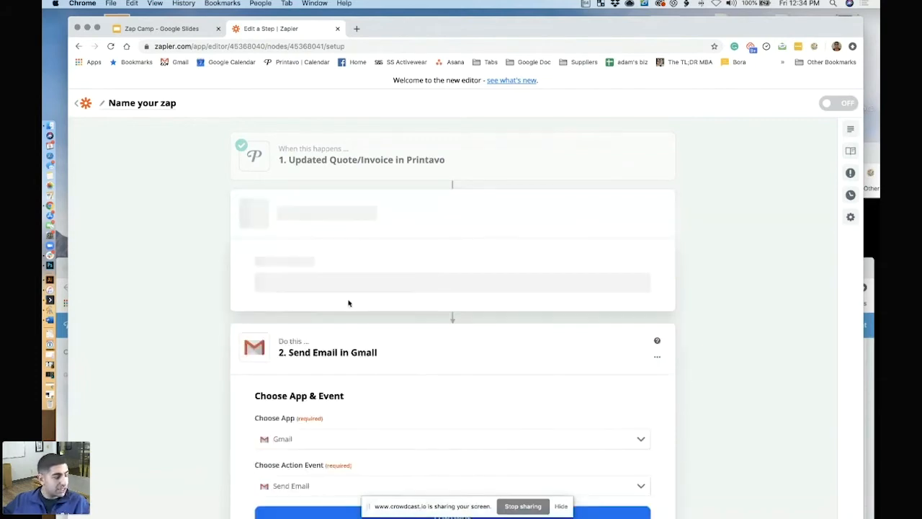
- Examine the customer and order fields offered for the filter's condition, including Orderstatus Name and Customer Company
left_click(317, 268)
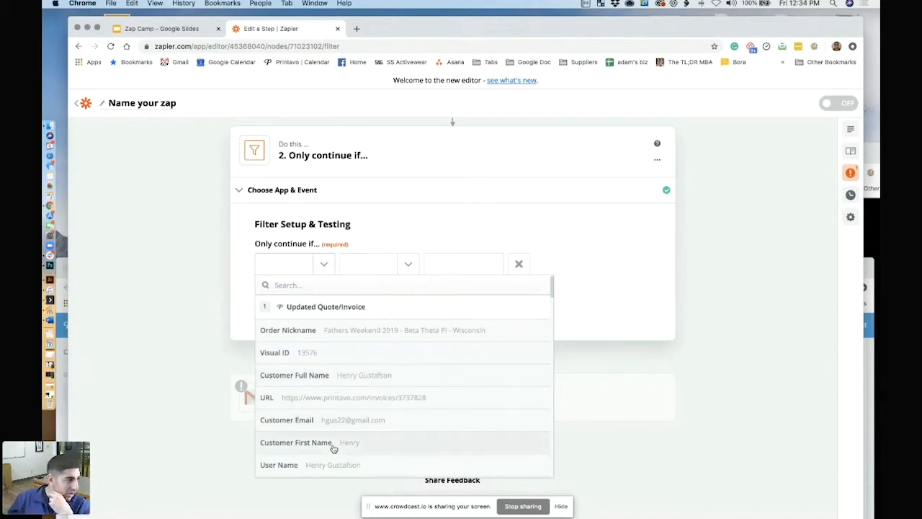
scroll(322, 425, "down", 3)
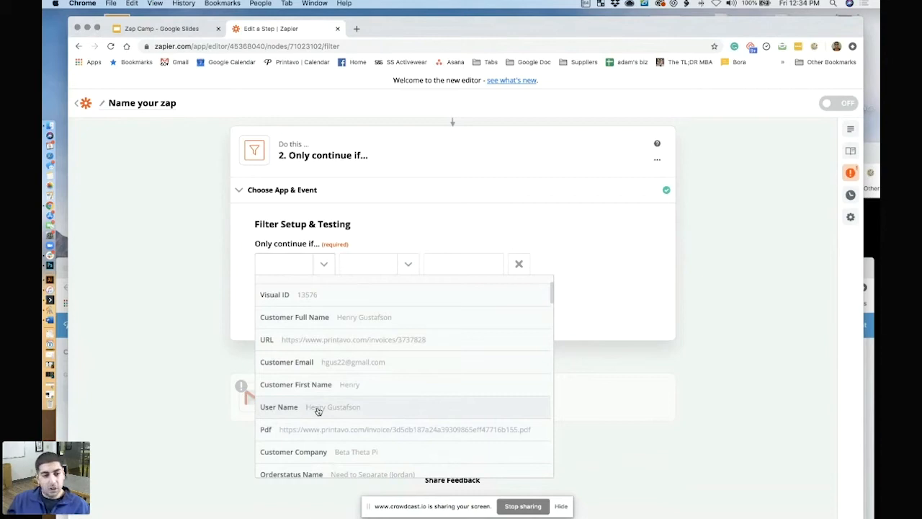
scroll(317, 411, "down", 3)
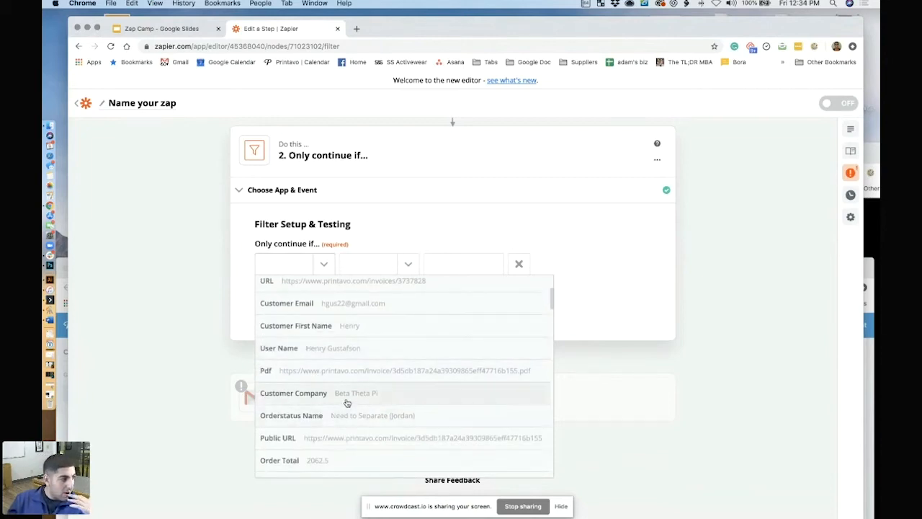
left_click(574, 357)
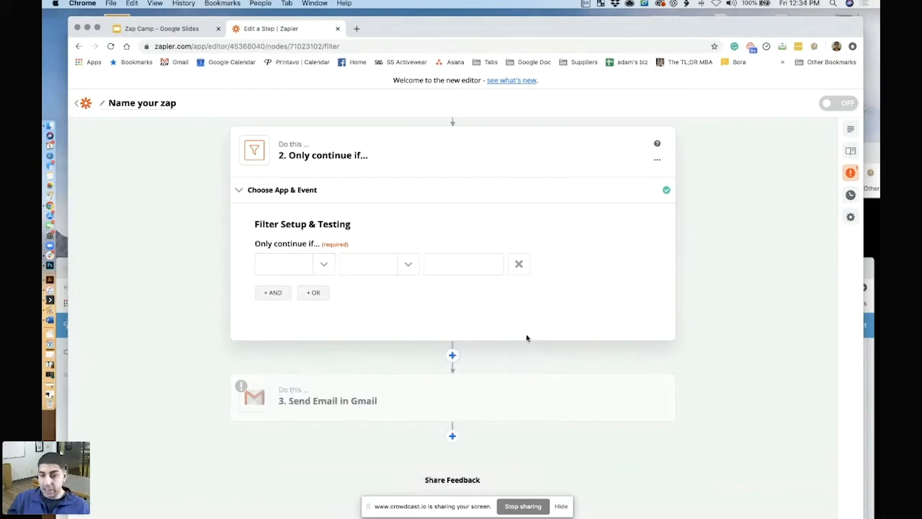
left_click(317, 262)
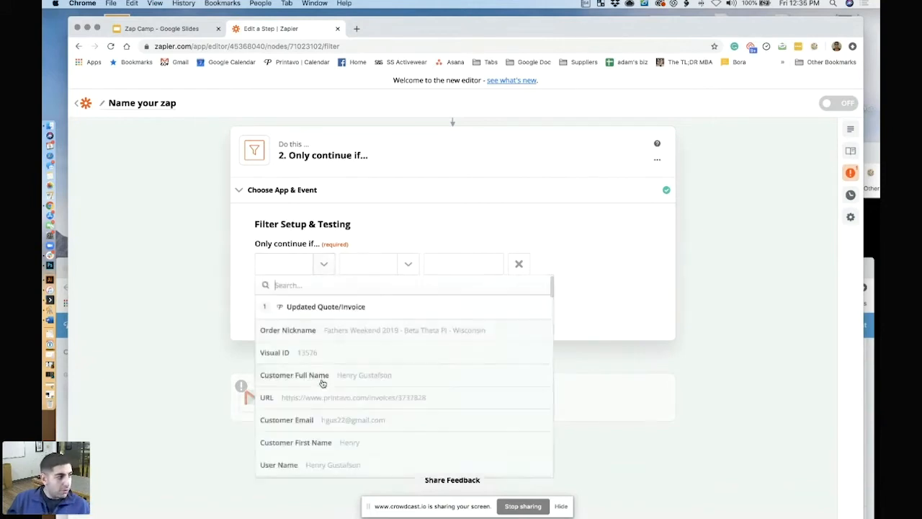
scroll(335, 402, "down", 3)
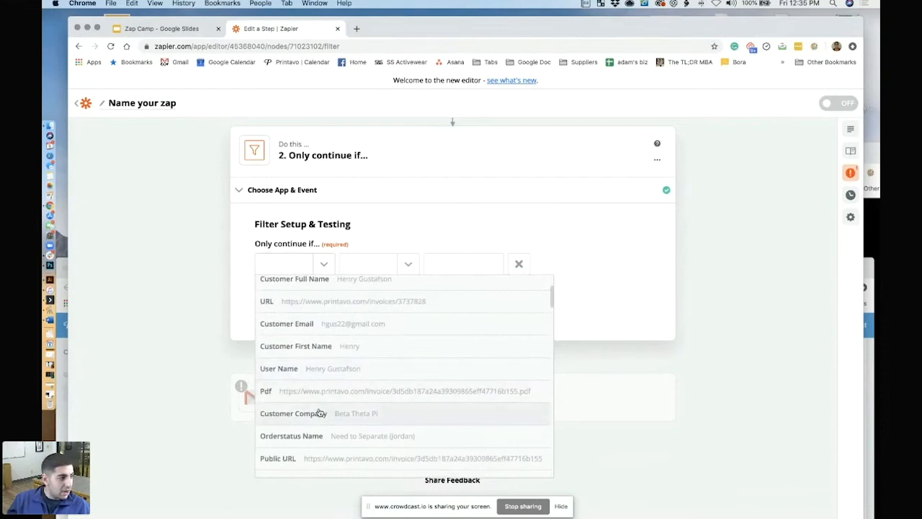
left_click(669, 324)
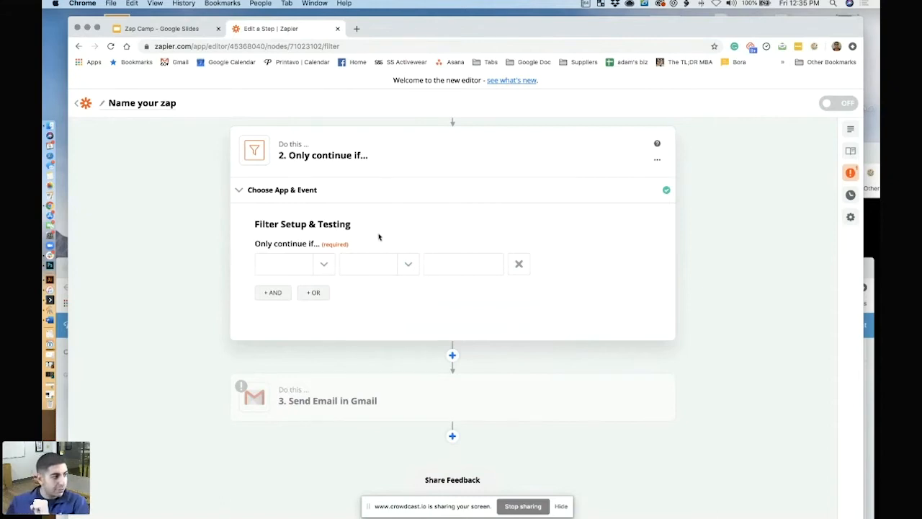
- Browse the full list of filter fields, including the line item, billing, shipping and order address attributes
left_click(323, 269)
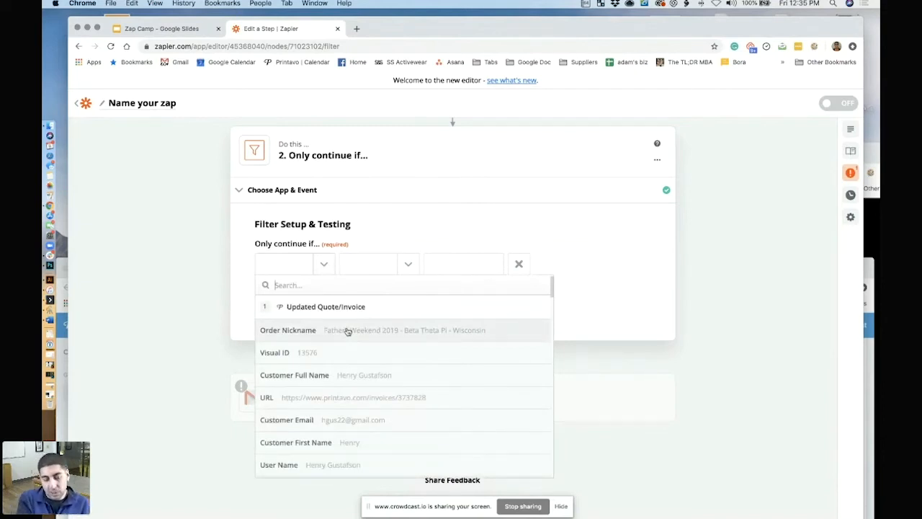
scroll(366, 374, "down", 3)
scroll(366, 374, "down", 10)
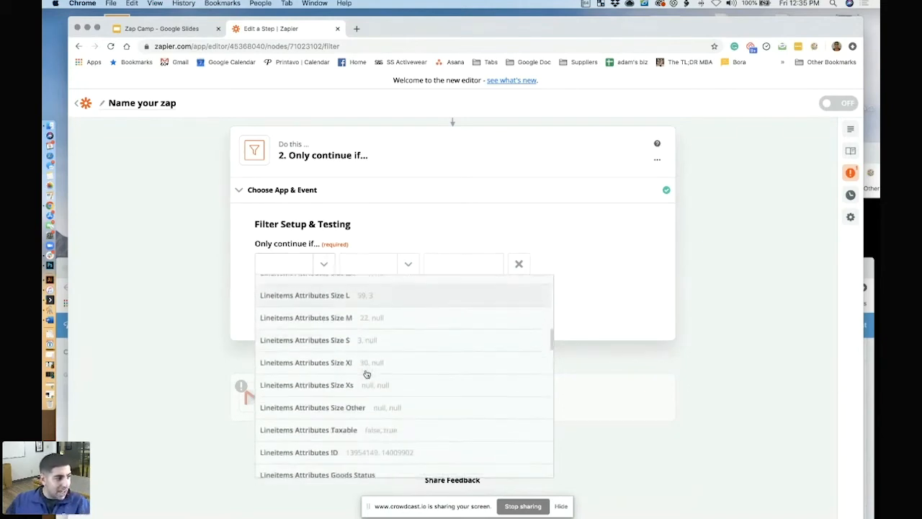
scroll(366, 374, "down", 10)
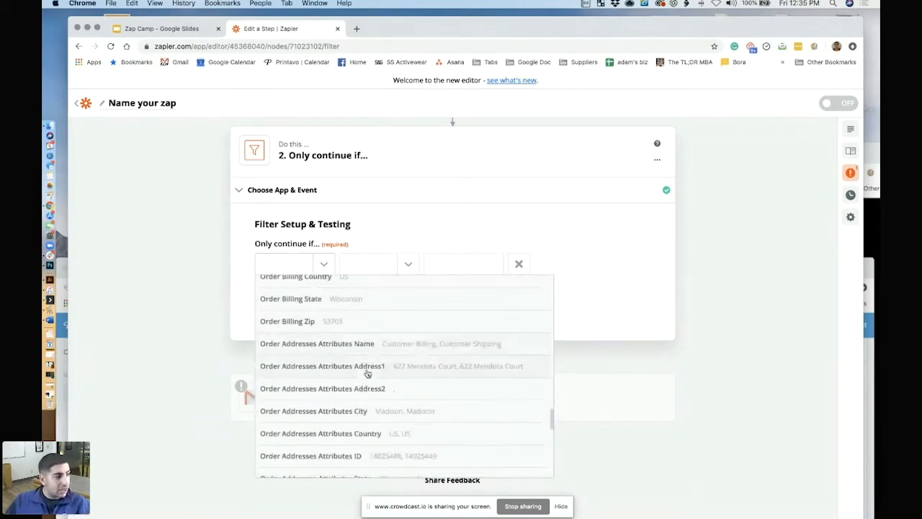
scroll(368, 373, "up", 10)
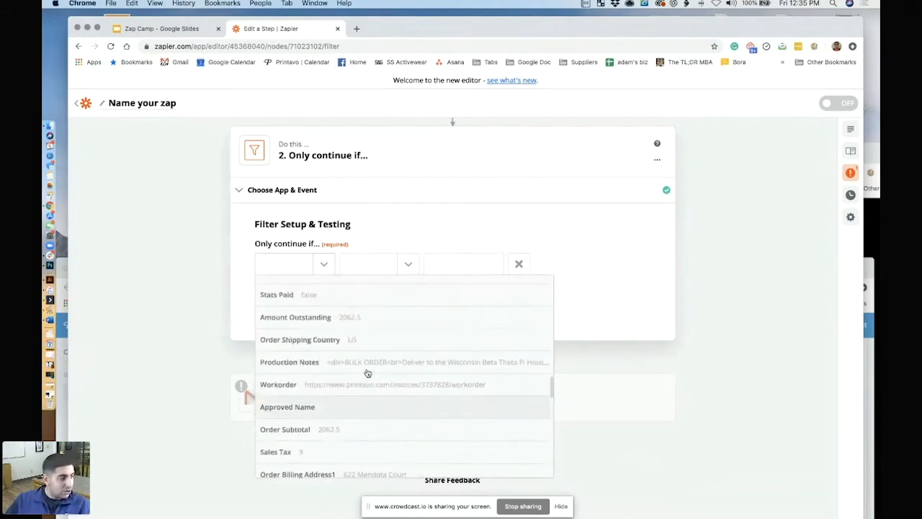
scroll(367, 372, "up", 15)
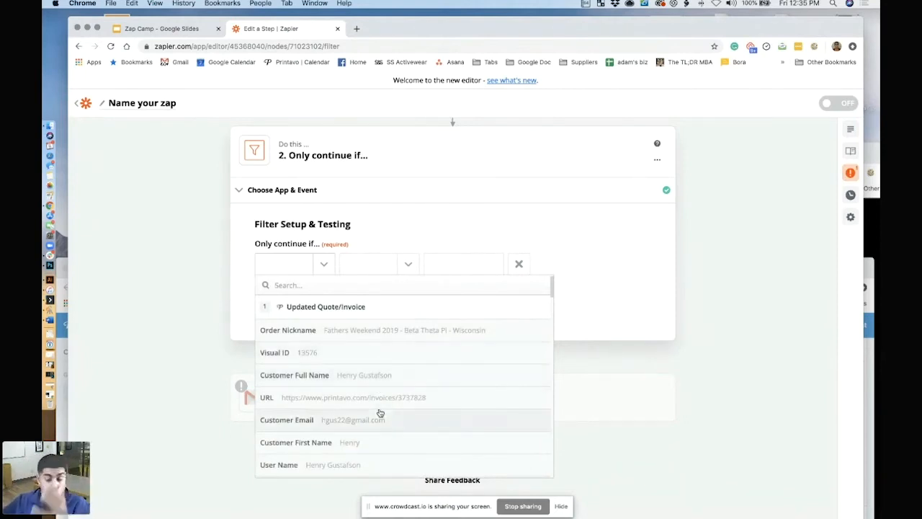
scroll(378, 412, "down", 2)
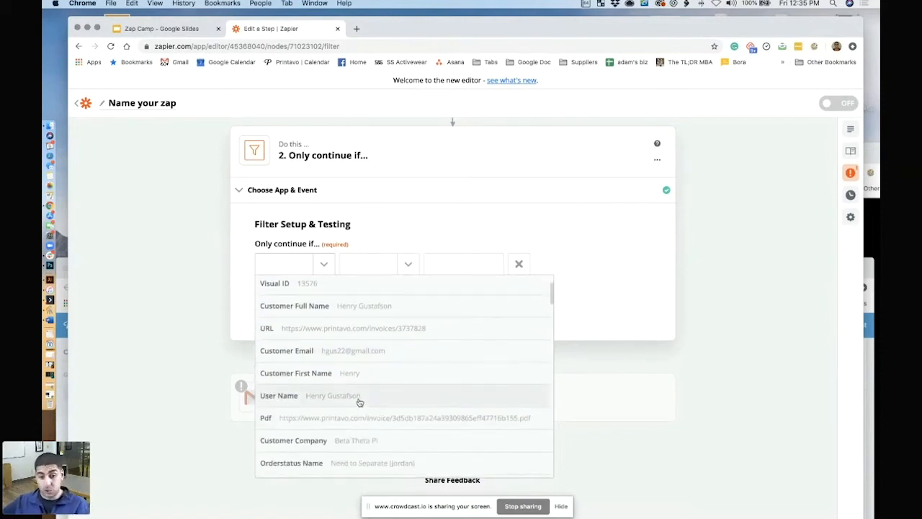
scroll(359, 402, "down", 4)
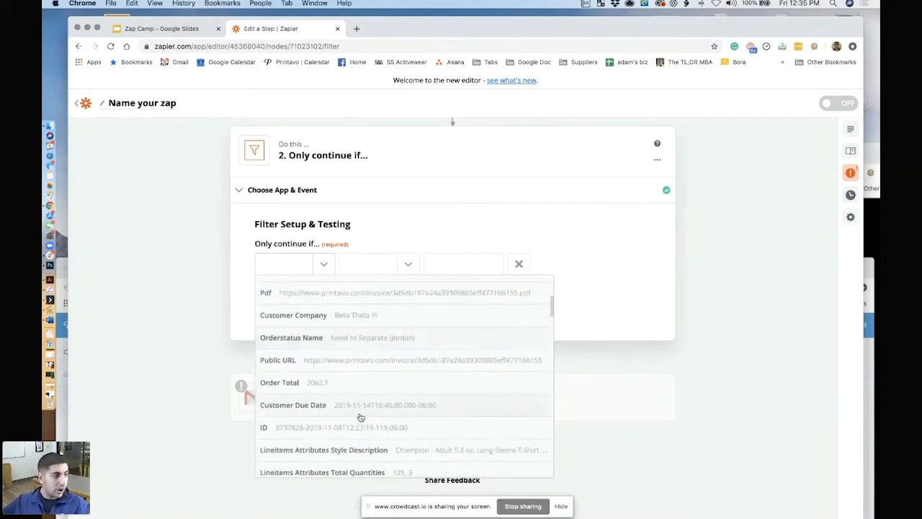
scroll(361, 418, "down", 4)
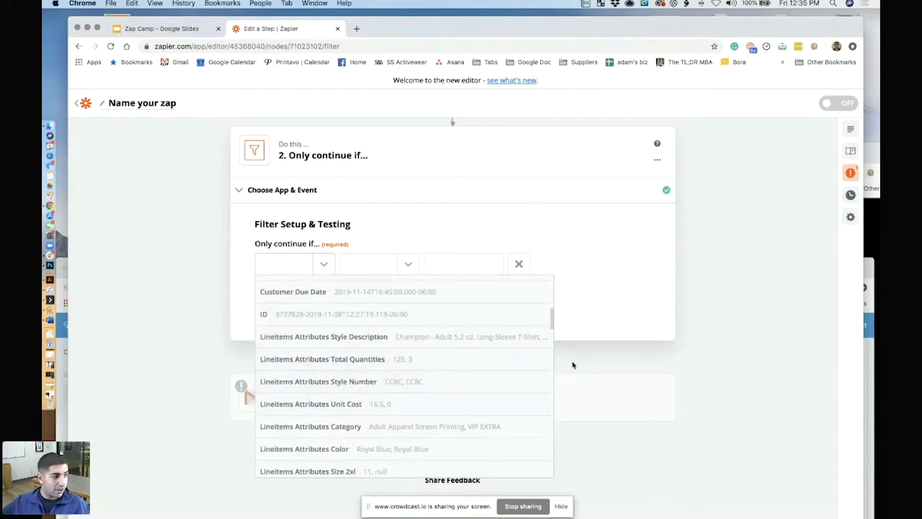
scroll(464, 381, "down", 8)
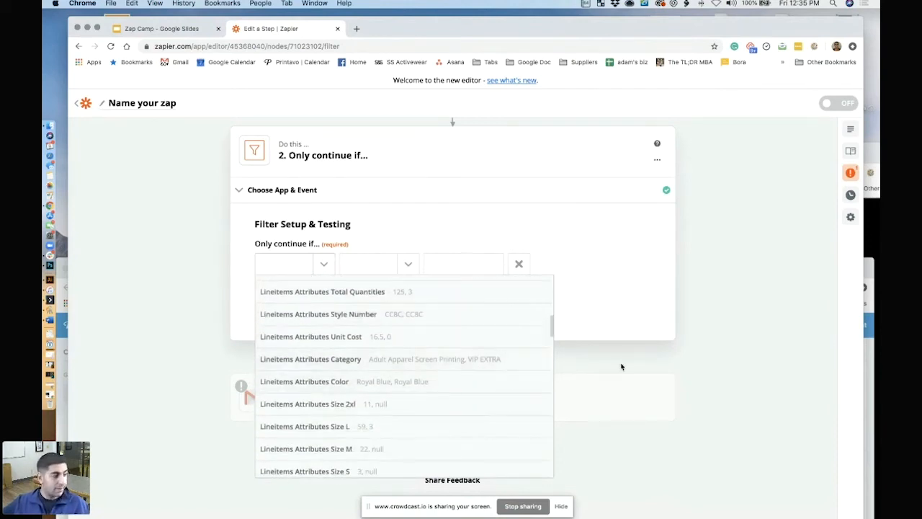
scroll(505, 373, "down", 2)
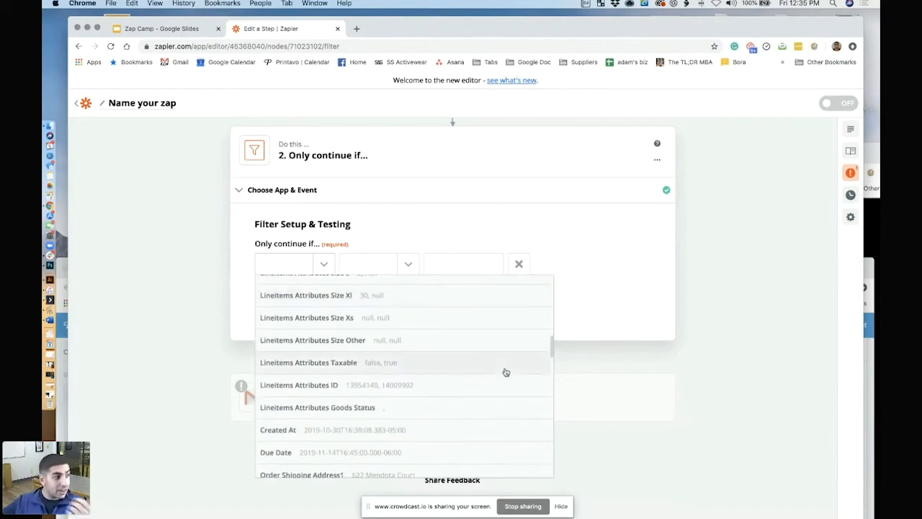
left_click(605, 367)
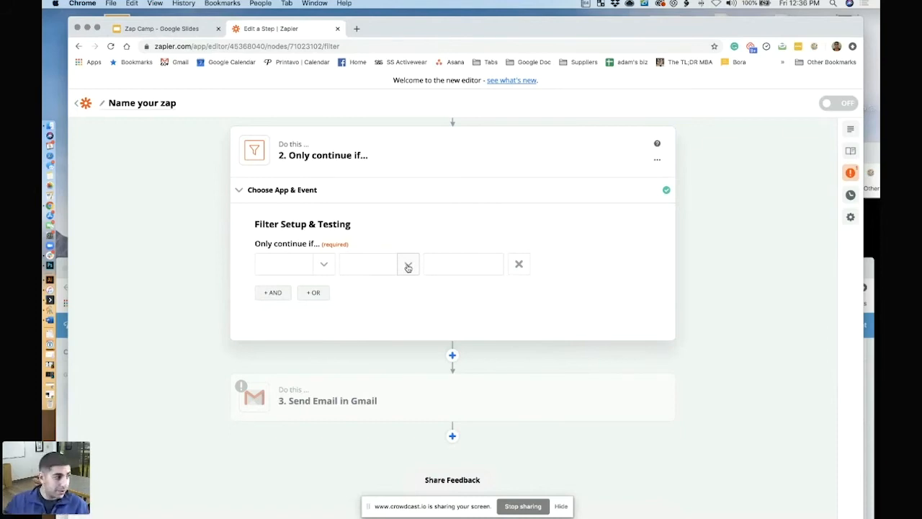
- Check the Zapier Filters slide in the Zap Camp presentation, and return to the zap editor
left_click(152, 32)
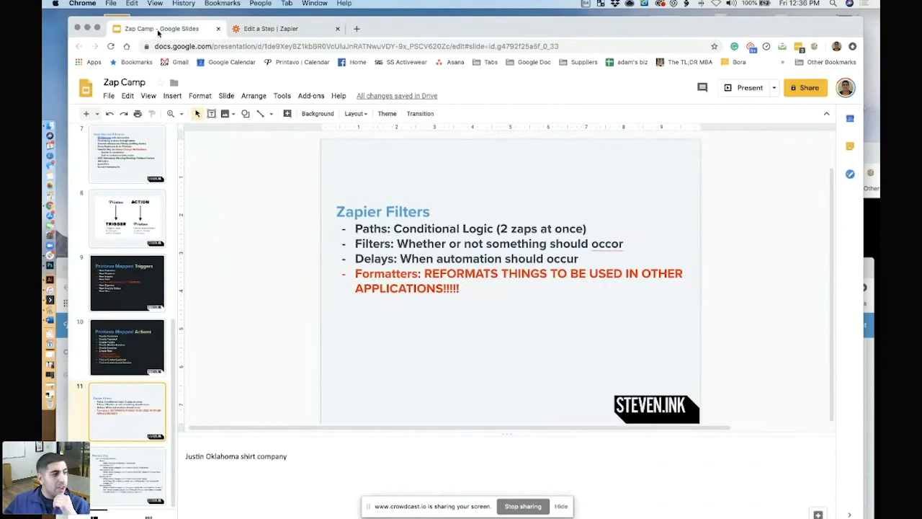
left_click(253, 30)
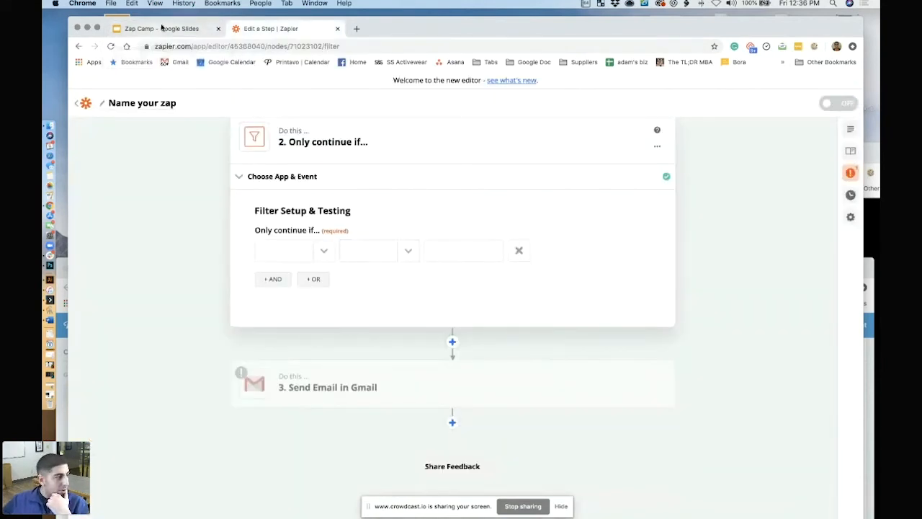
key("ctrl+shift+Tab")
left_click(267, 29)
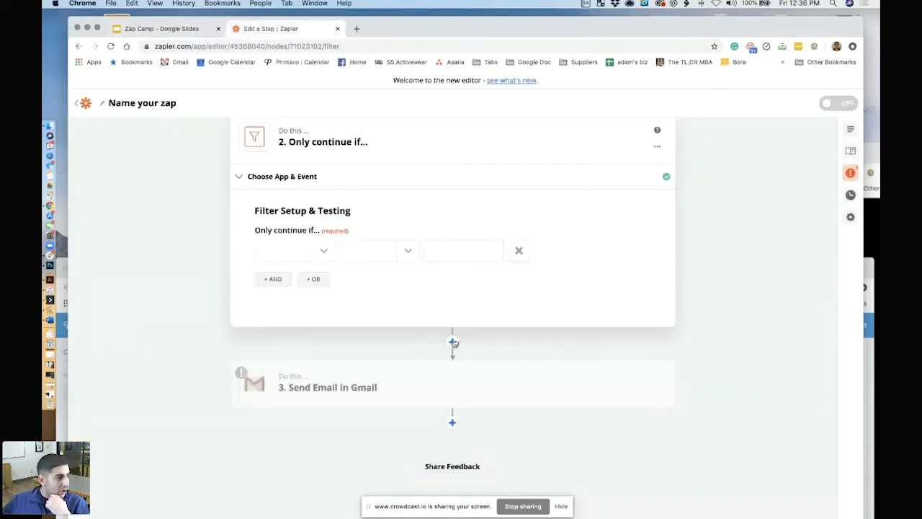
- Add a Delay step between the filter and the Gmail action
left_click(452, 342)
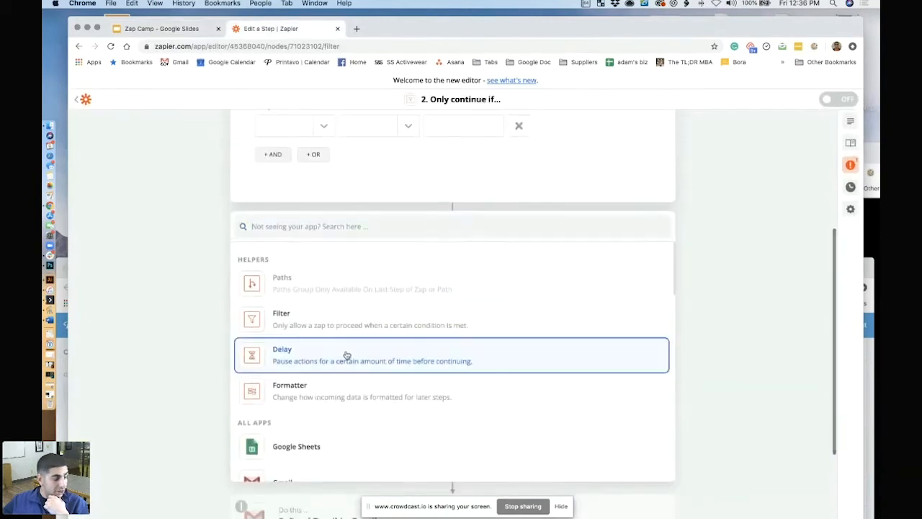
left_click(348, 356)
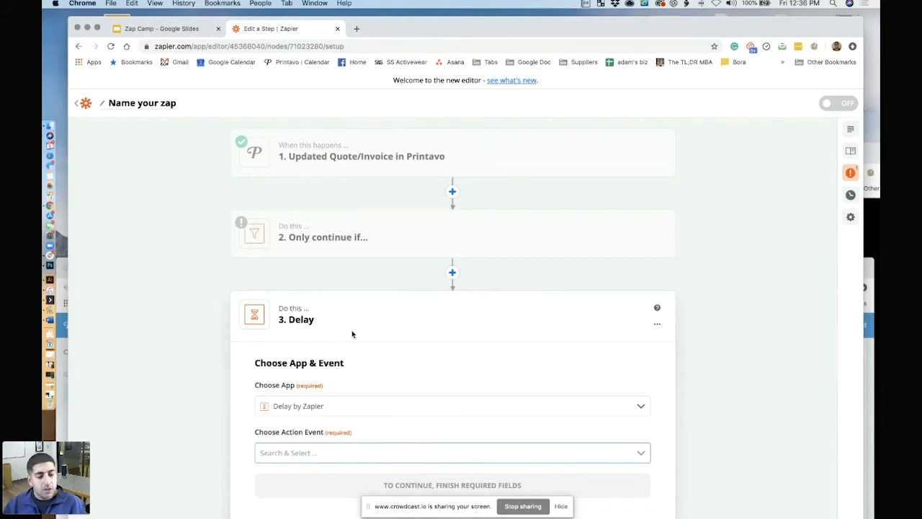
scroll(370, 353, "down", 3)
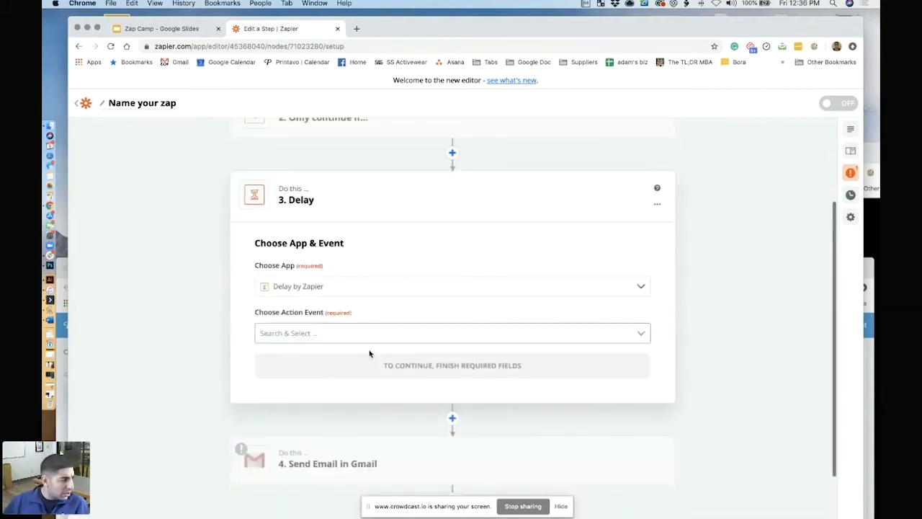
- Examine the action events offered for the Delay step, check the Zapier Filters slide in Zap Camp, and return to the zap editor
left_click(336, 289)
left_click(201, 282)
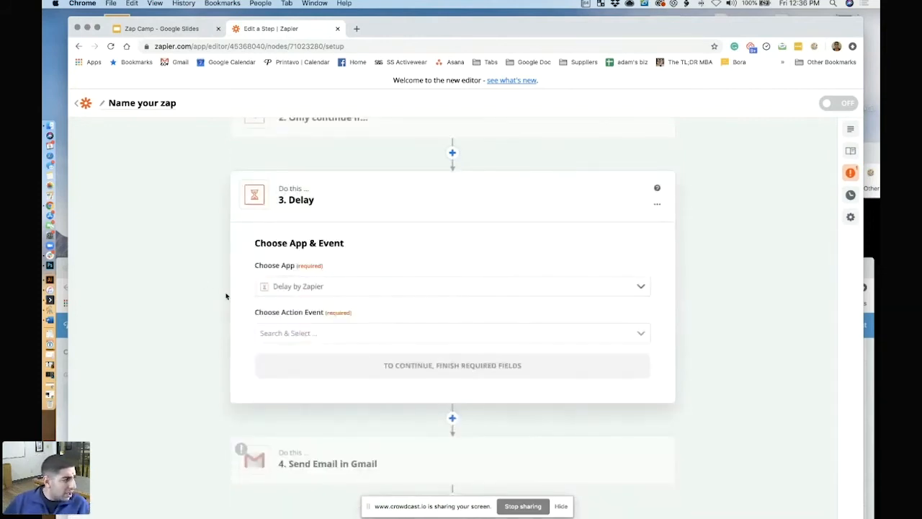
left_click(351, 331)
scroll(344, 407, "down", 1)
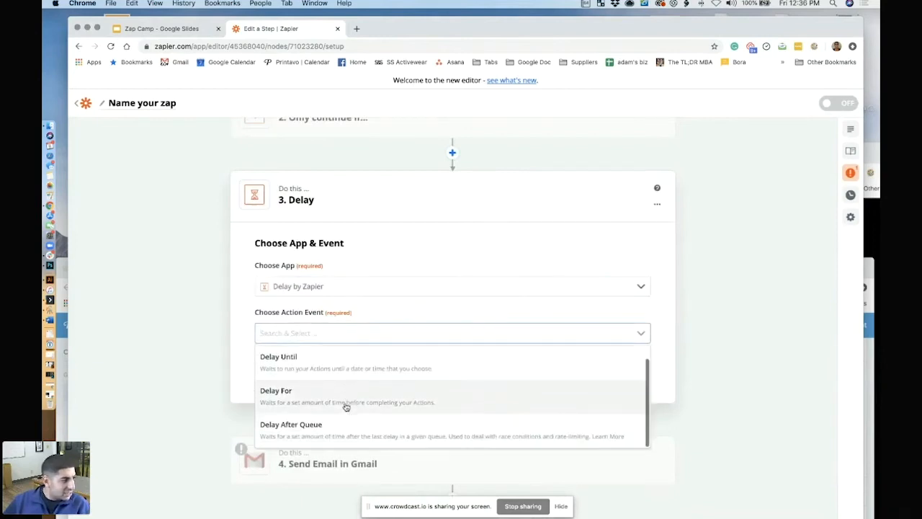
left_click(241, 403)
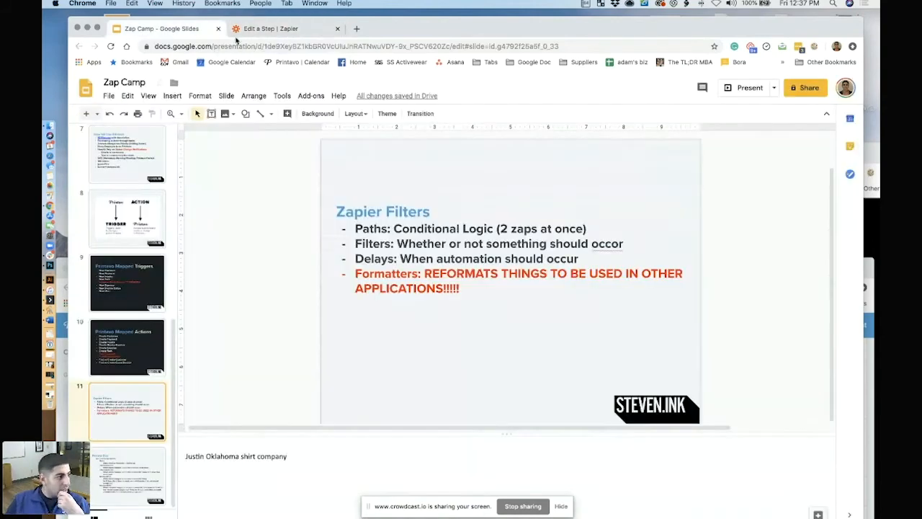
scroll(477, 302, "down", 1)
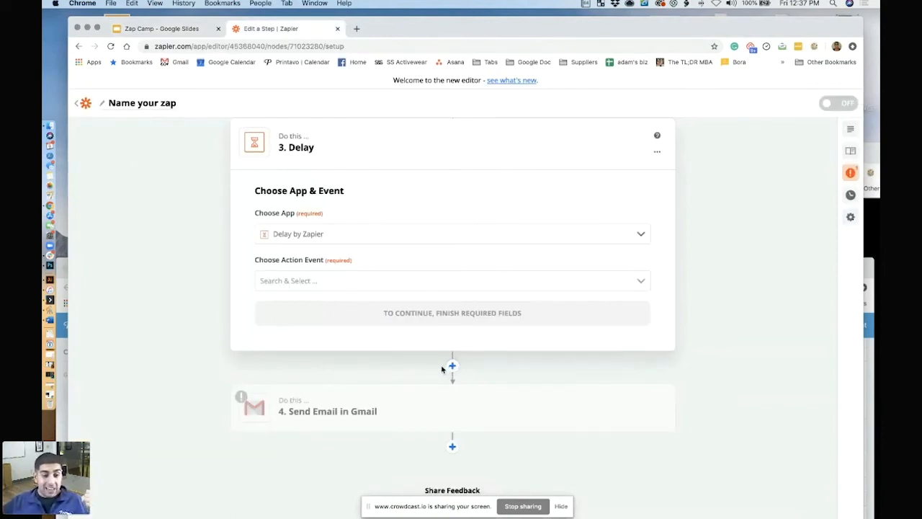
scroll(451, 369, "up", 1)
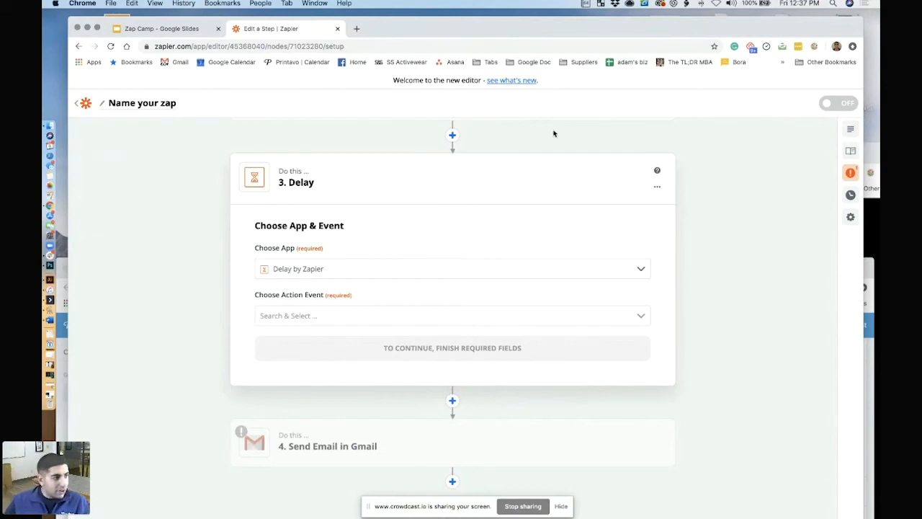
- Load printavo.com in a new browser tab and open the shop's calendar
left_click_drag(514, 33, 524, 54)
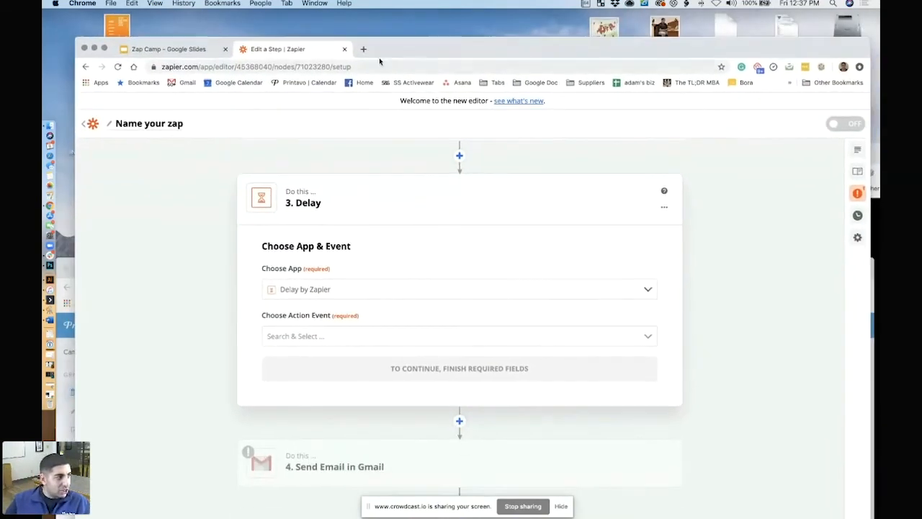
left_click(363, 49)
type("printavo.com")
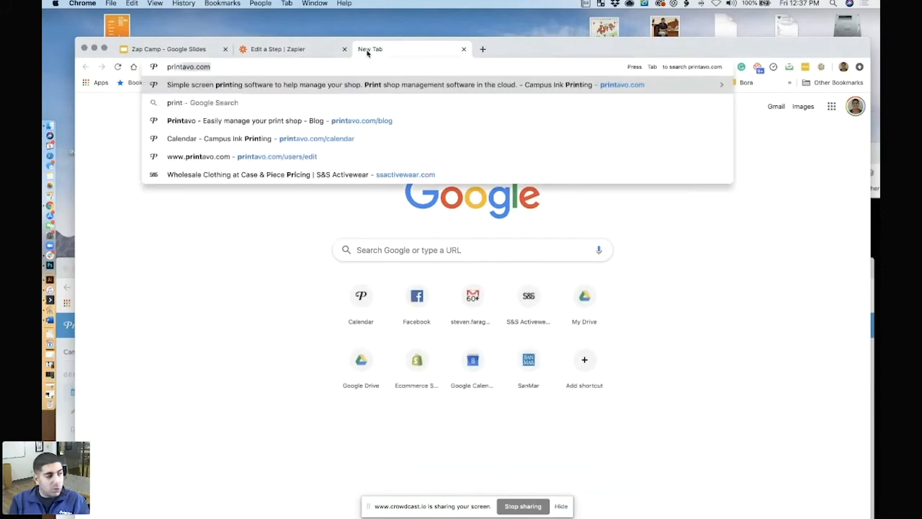
key("Return")
left_click_drag(531, 57, 525, 48)
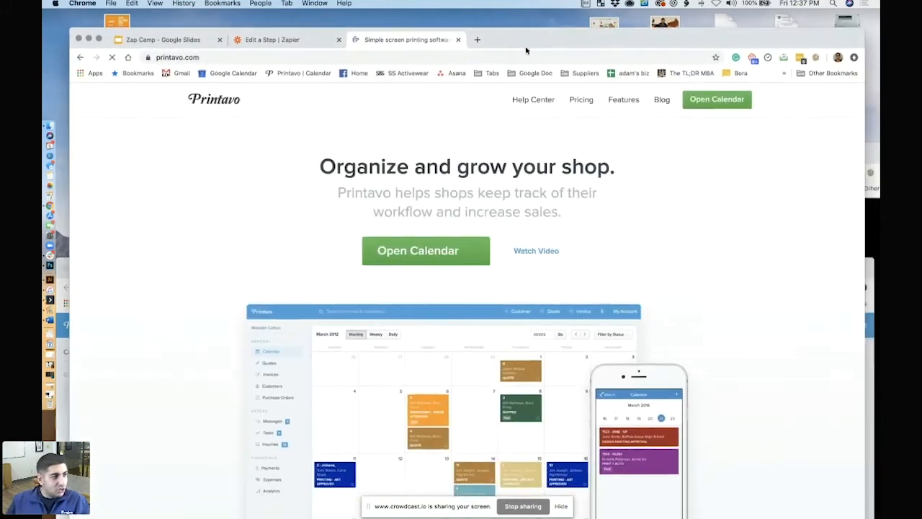
left_click(710, 104)
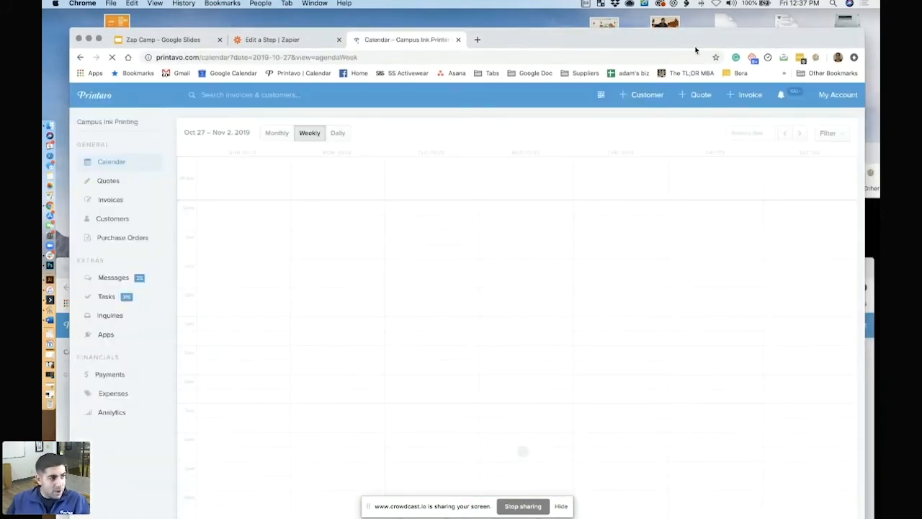
left_click_drag(686, 35, 692, 21)
- Open the account's Status Change Notifications settings in Printavo and search the page for "burner"
left_click(849, 85)
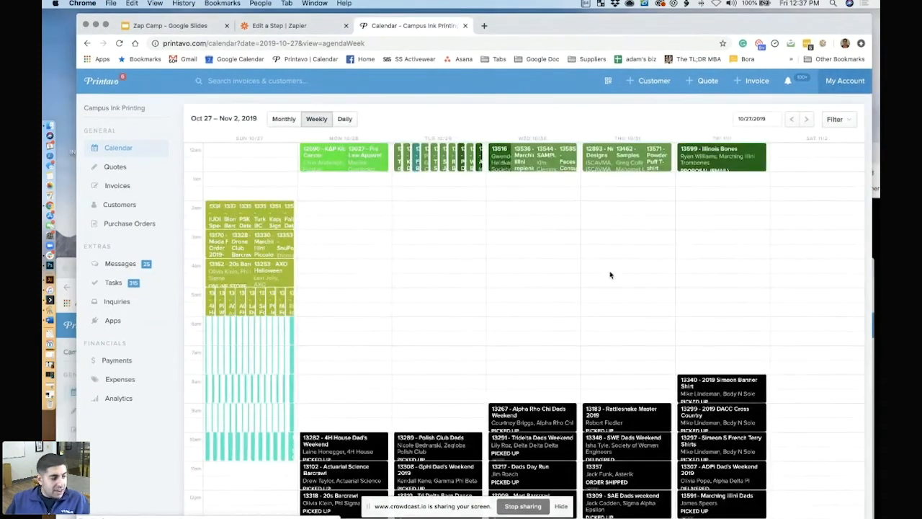
scroll(312, 385, "down", 2)
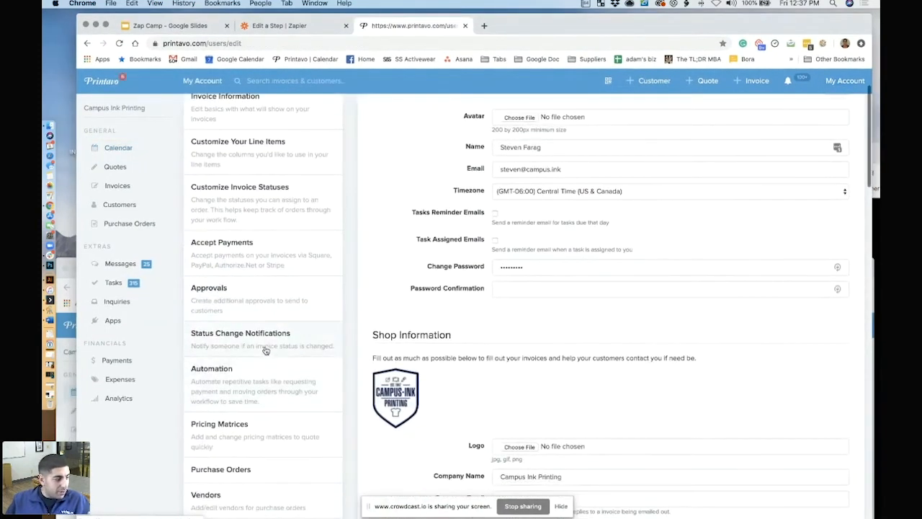
left_click(349, 338)
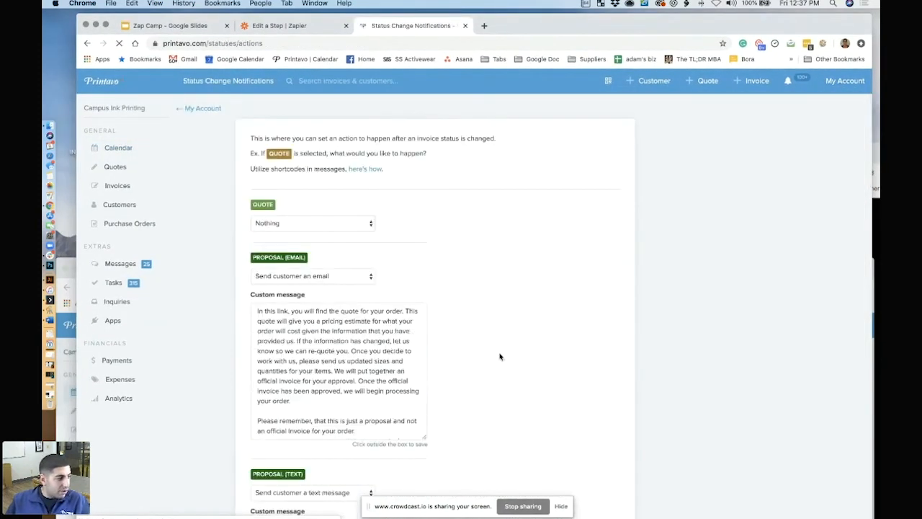
scroll(498, 356, "down", 1)
key("super+f")
type("burner")
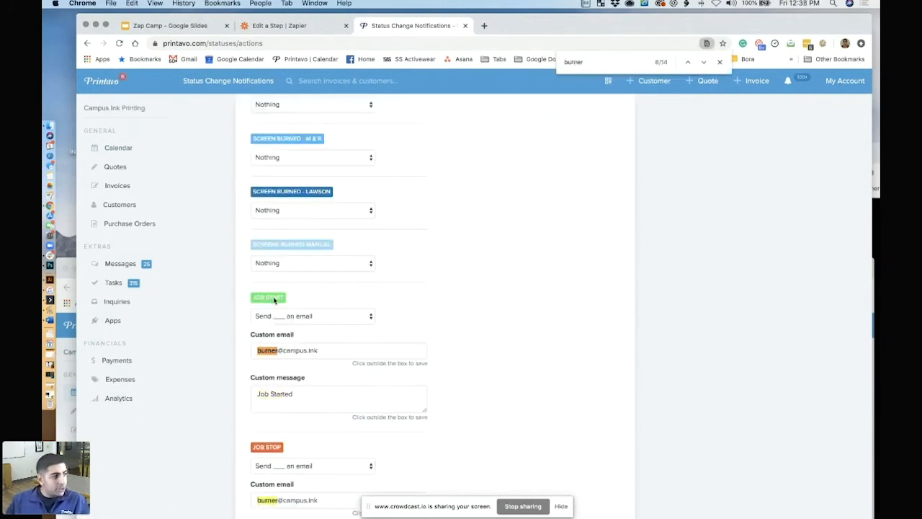
- Examine the Job Start notification's custom email and custom message, plus the statuses listed above it
left_click(358, 350)
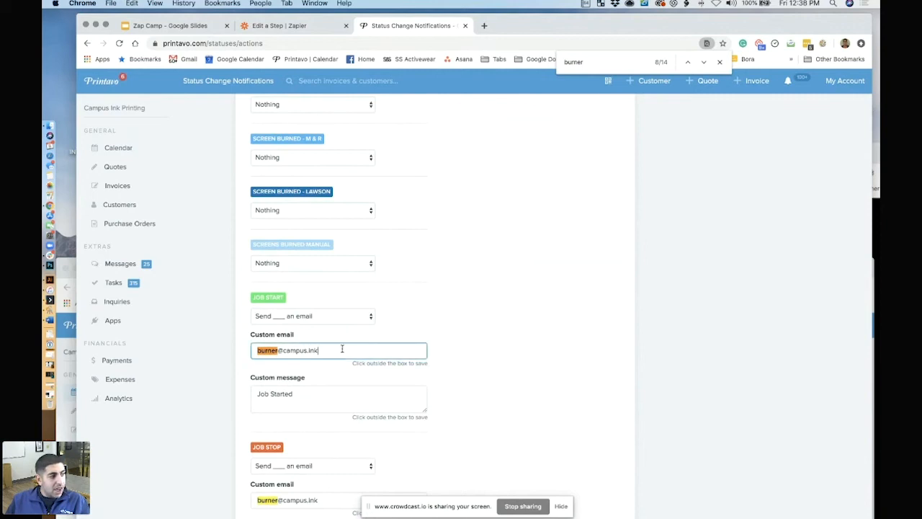
left_click(413, 328)
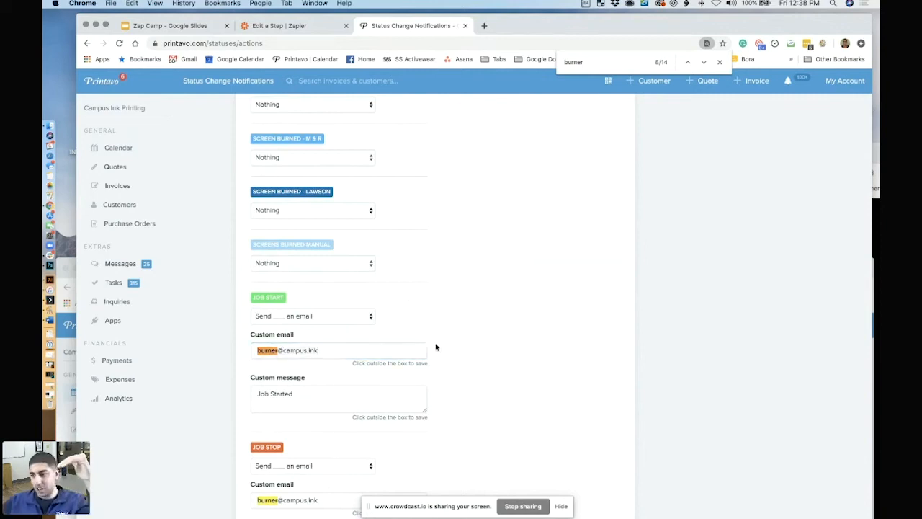
left_click(334, 350)
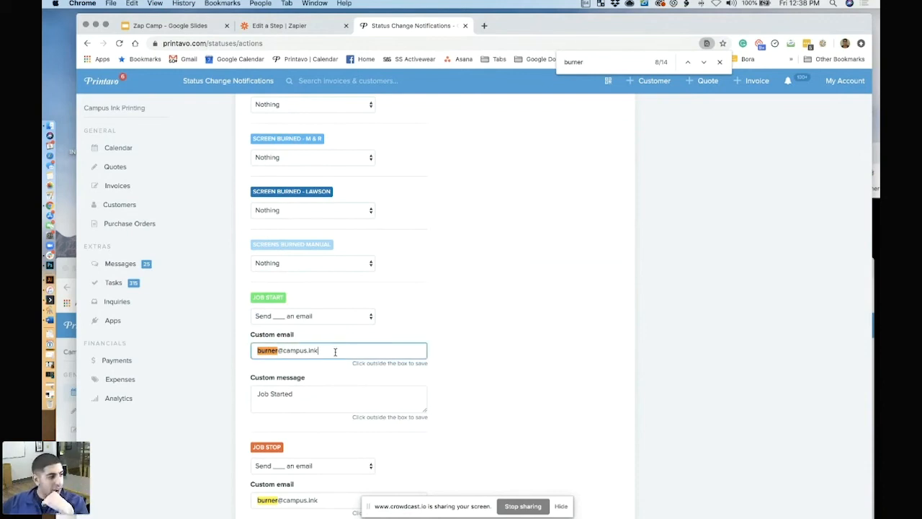
left_click(331, 396)
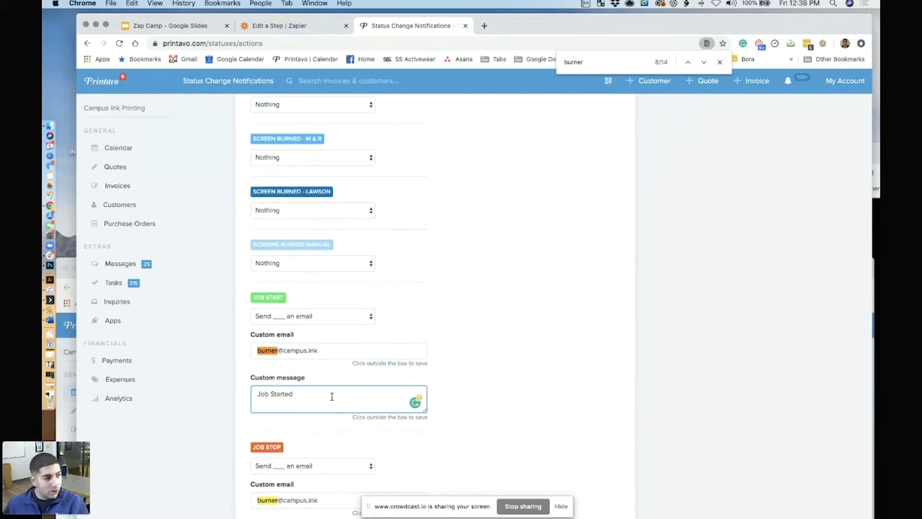
left_click(637, 373)
scroll(591, 329, "up", 5)
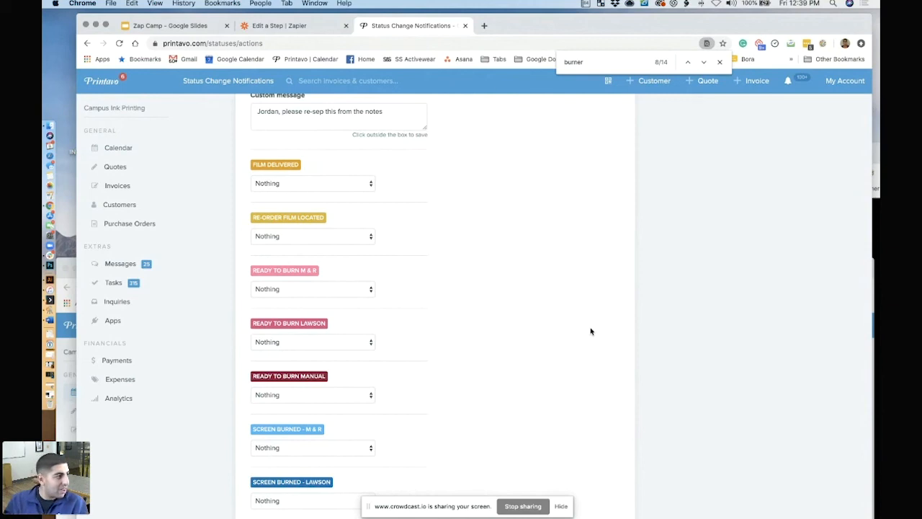
- Load gmail.com in a new tab, switch to the Burner account, and decline its email tracking offer
left_click(484, 25)
type("gmail.com")
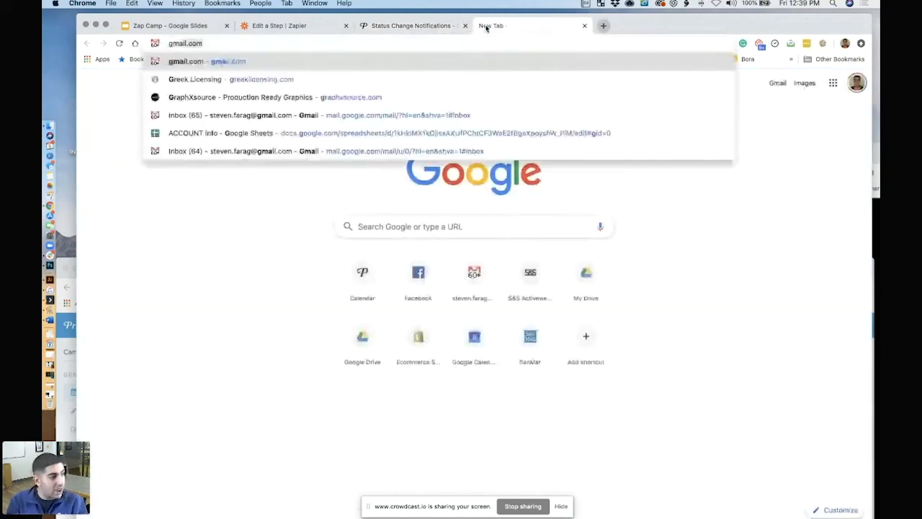
key("Return")
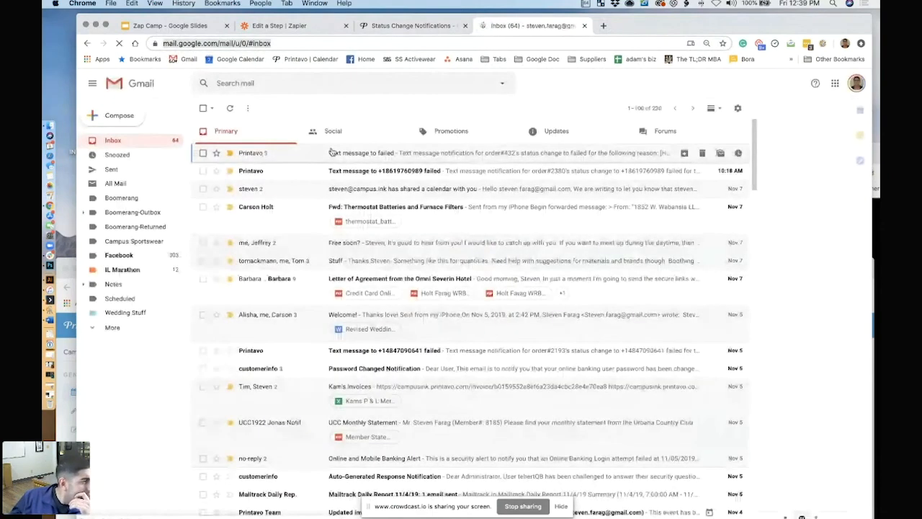
left_click(856, 83)
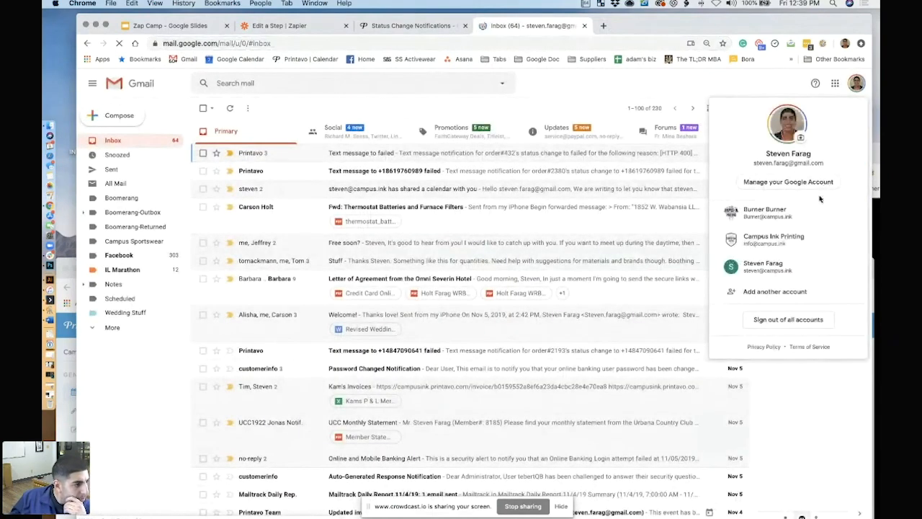
left_click(736, 211)
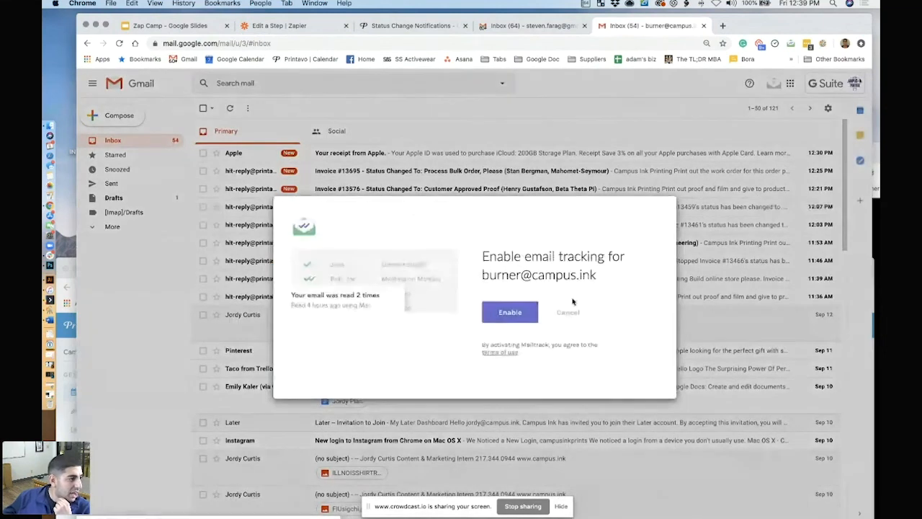
left_click(563, 312)
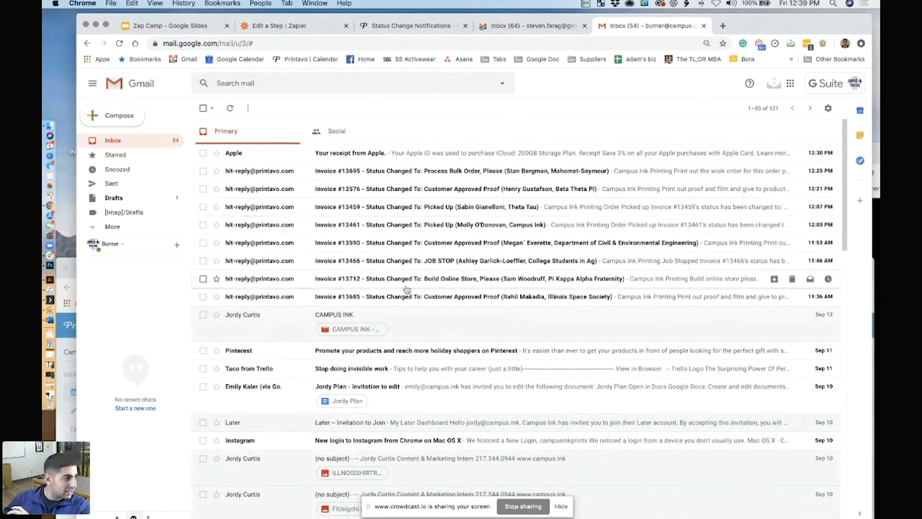
- Review the Printavo status-change emails, read the "Build Online Store, Please" message, and return to the zap editor's step overview
scroll(405, 211, "down", 3)
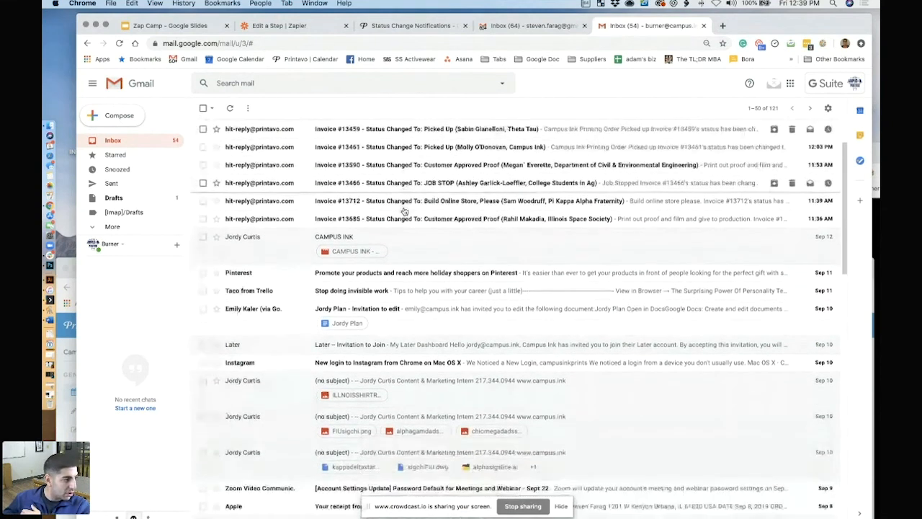
scroll(404, 211, "up", 3)
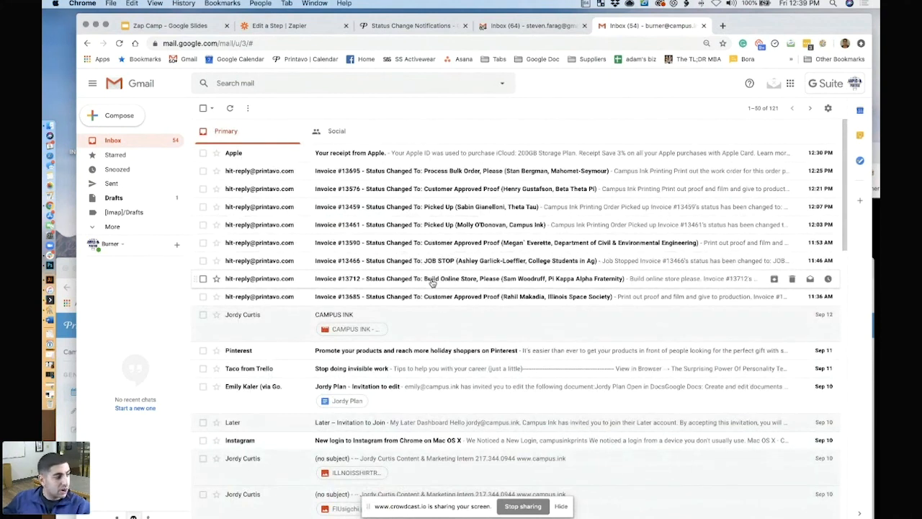
left_click(433, 281)
mouse_move(572, 324)
left_mouse_down()
mouse_move(481, 326)
mouse_move(573, 322)
left_mouse_up()
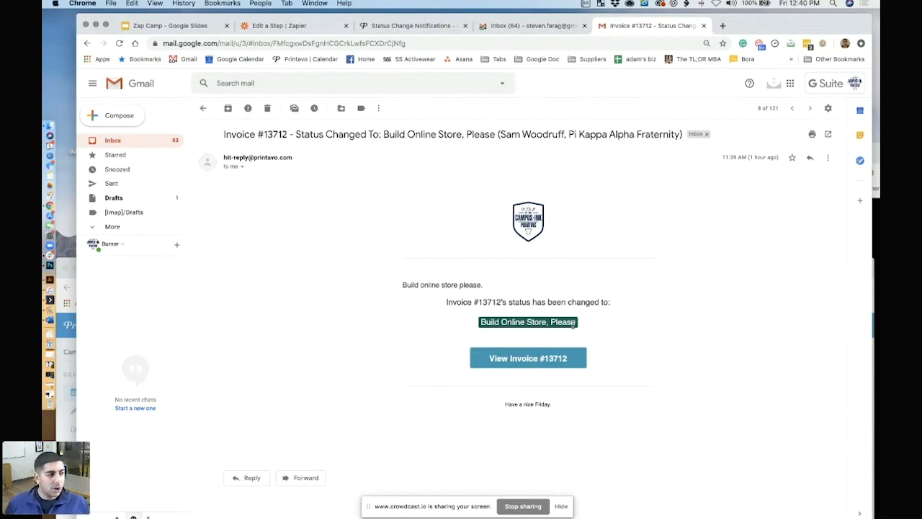
left_click(133, 142)
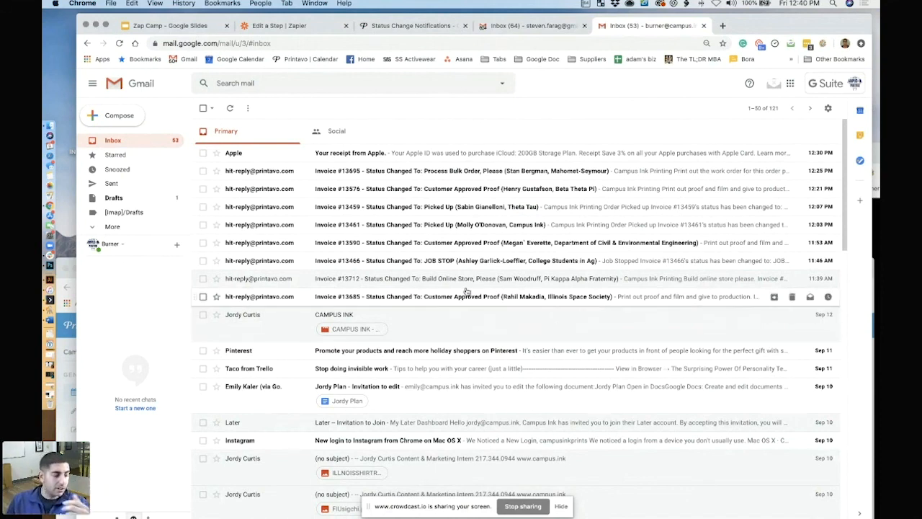
left_click(305, 31)
scroll(451, 226, "up", 3)
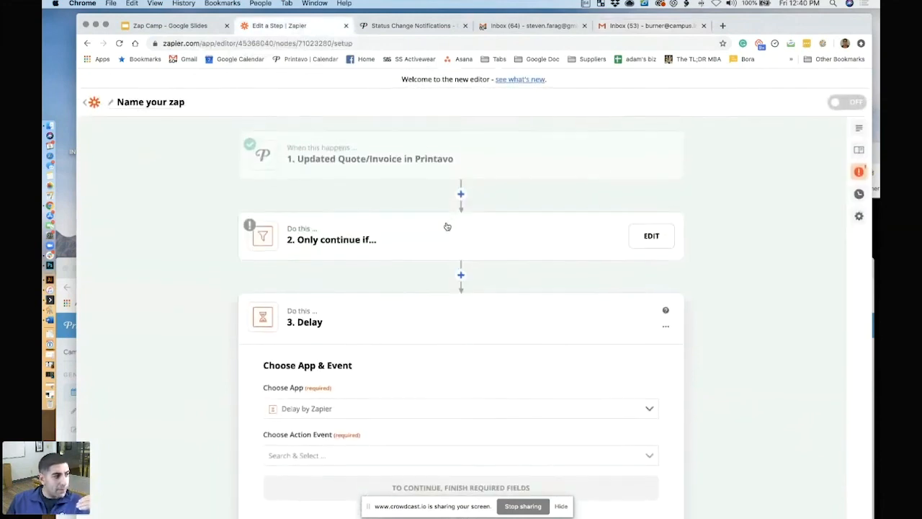